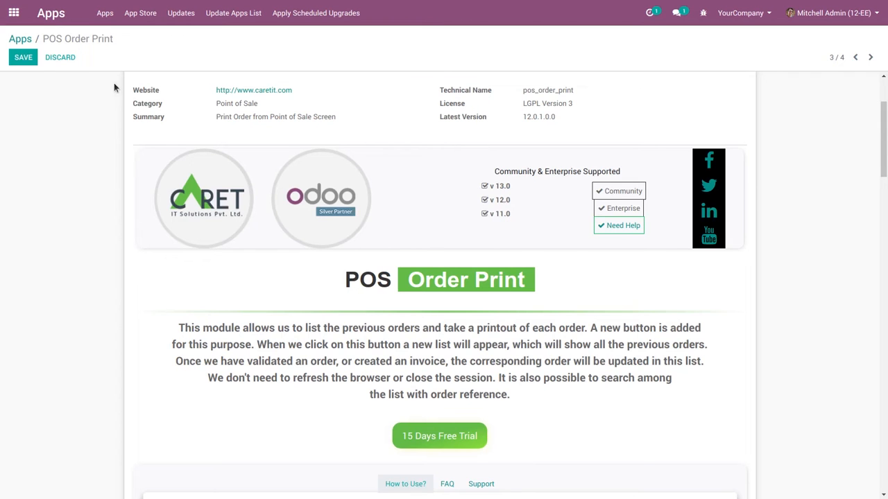
Resume the Shop point-of-sale session from the Point of Sale app.
click(13, 10)
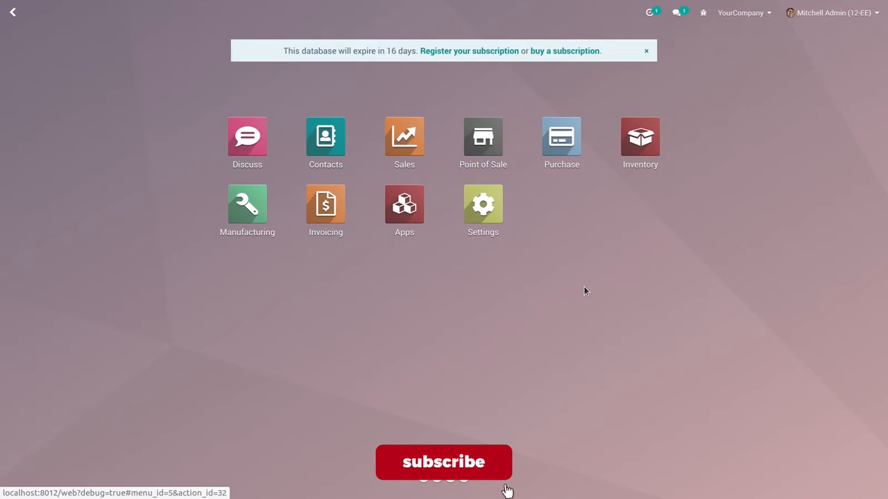
click(484, 141)
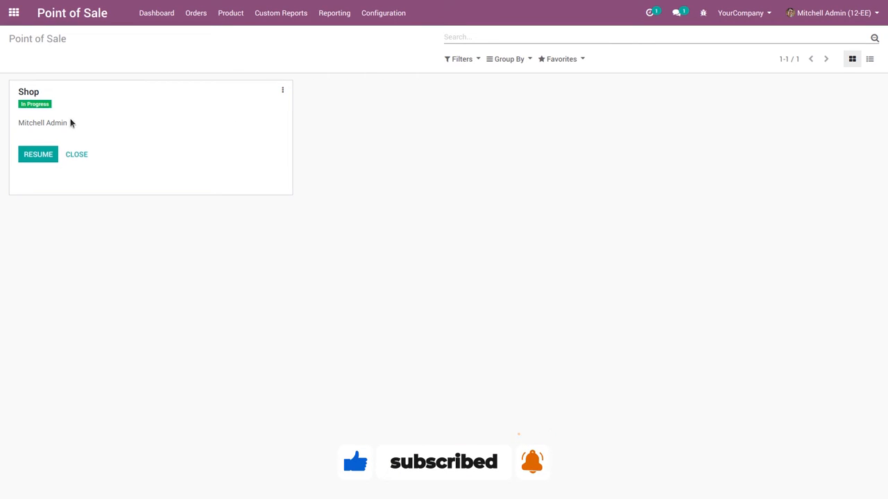
click(35, 157)
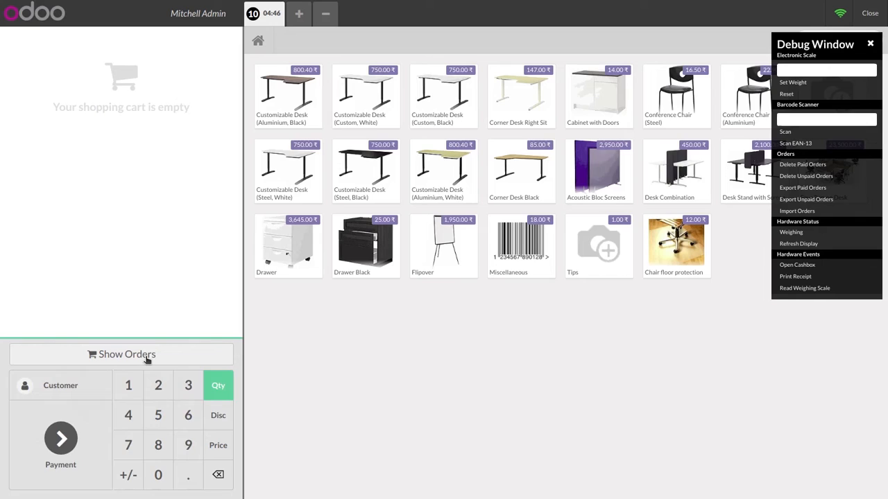
click(146, 358)
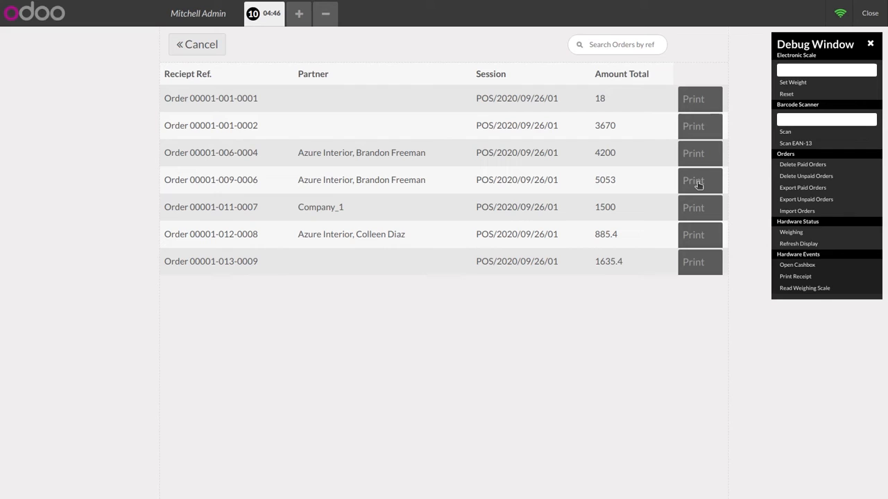
Add Customizable Desk Aluminium Black, Aluminium White and Corner Desk Black to the cart.
click(212, 44)
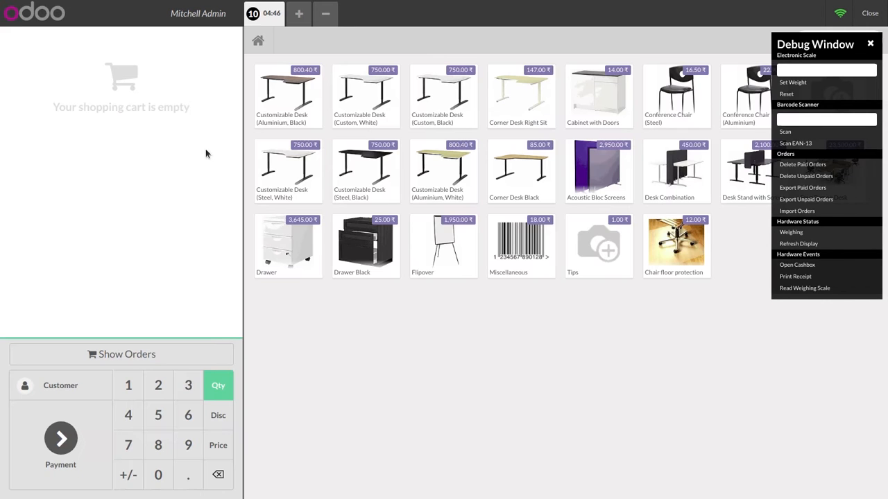
click(286, 86)
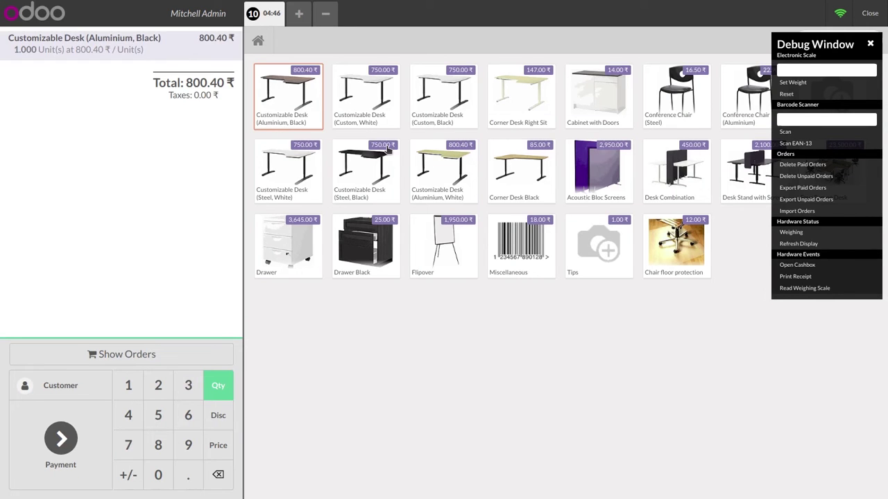
click(452, 177)
click(526, 172)
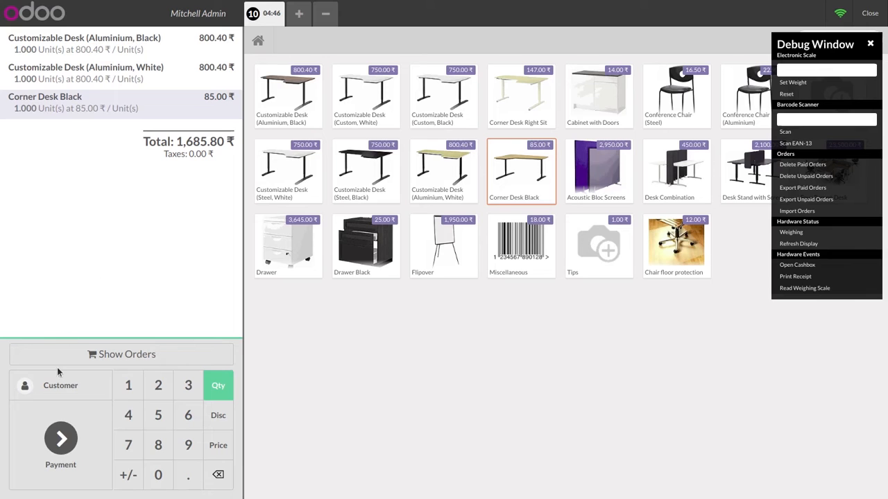
Assign Deco Addict as the order's customer.
click(67, 397)
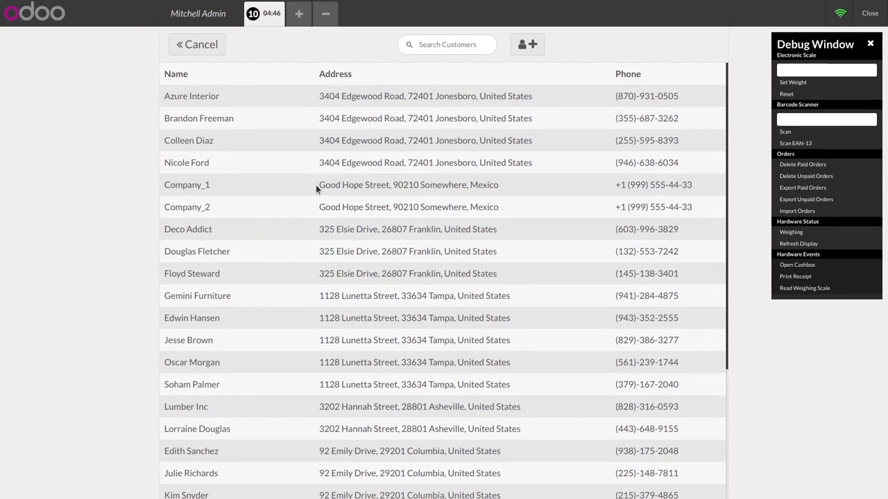
click(209, 231)
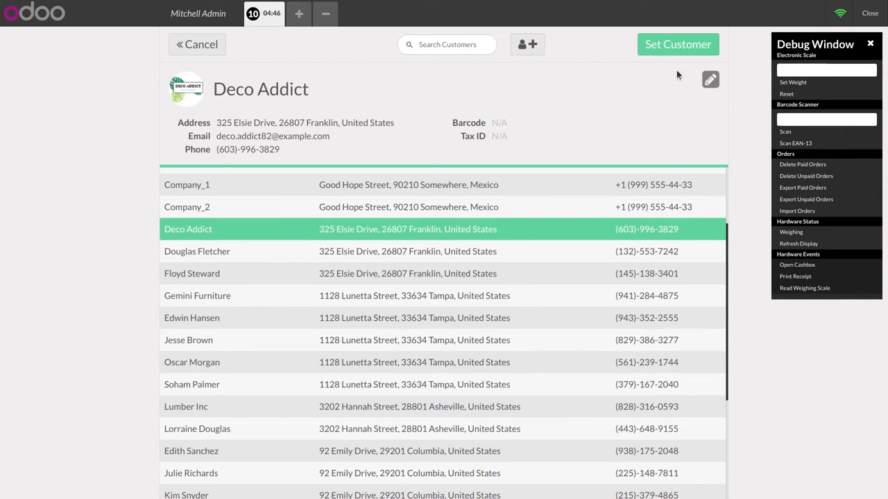
click(670, 43)
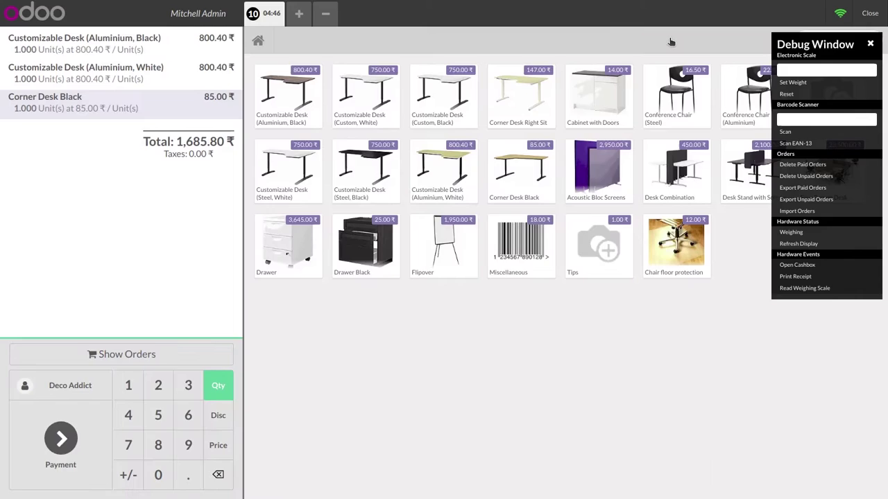
Tender a Cash (INR) payment of 1,685.80 for the order.
click(63, 458)
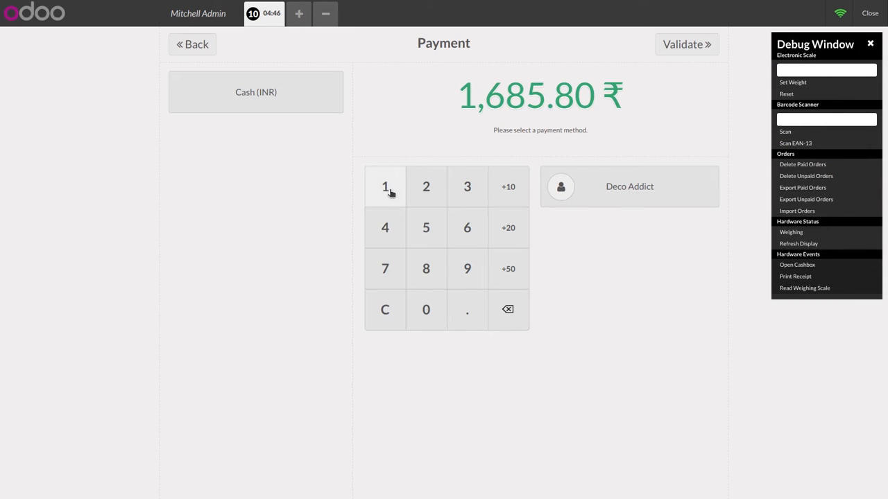
click(390, 192)
click(463, 226)
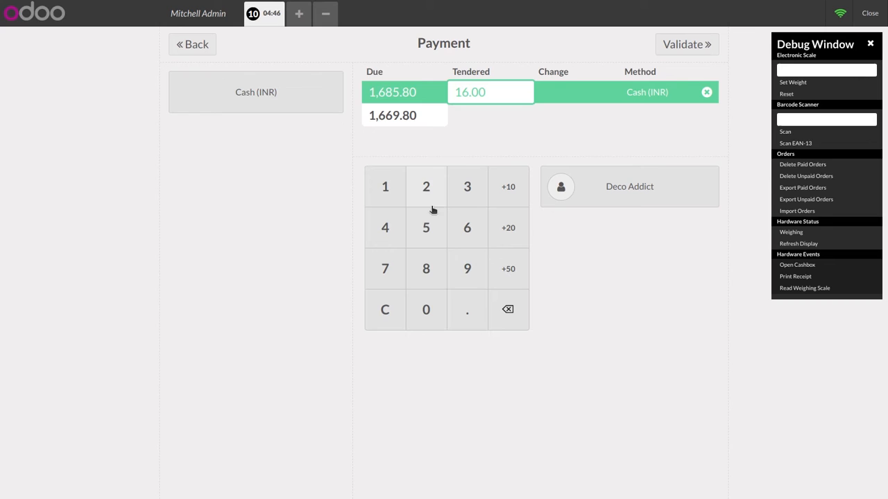
click(428, 265)
click(428, 231)
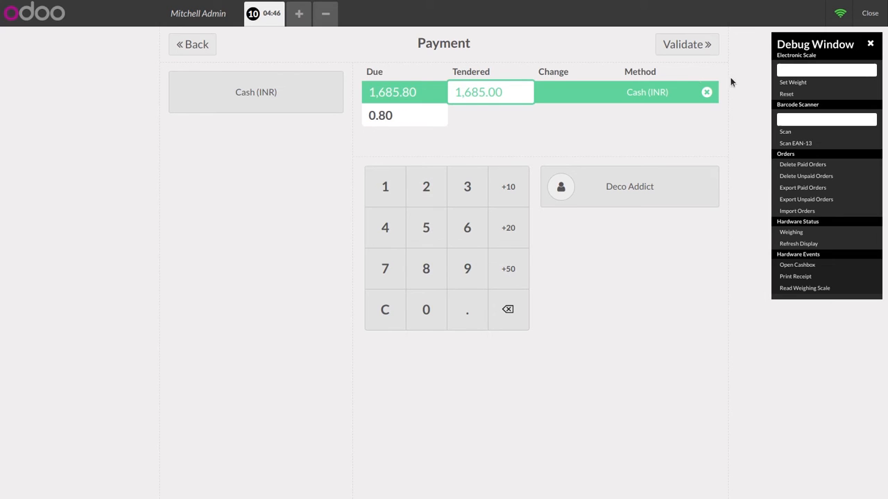
click(679, 47)
click(463, 299)
click(434, 275)
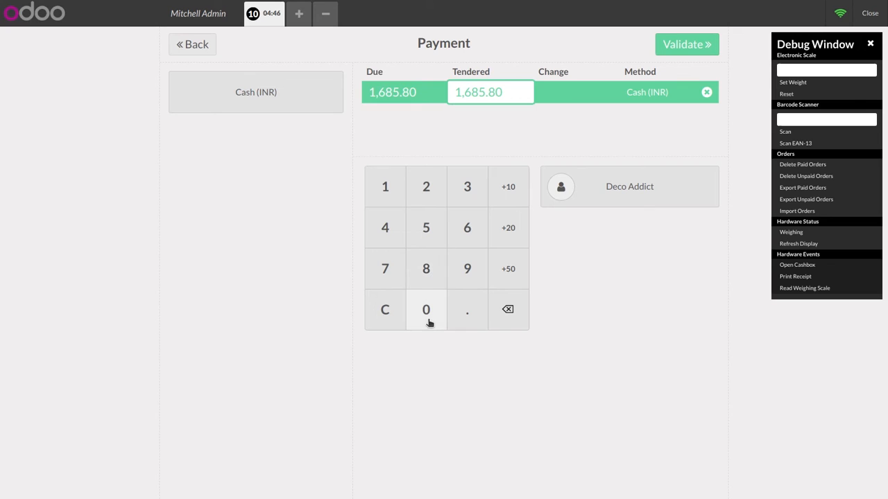
Validate the payment and start the next, empty order.
click(673, 51)
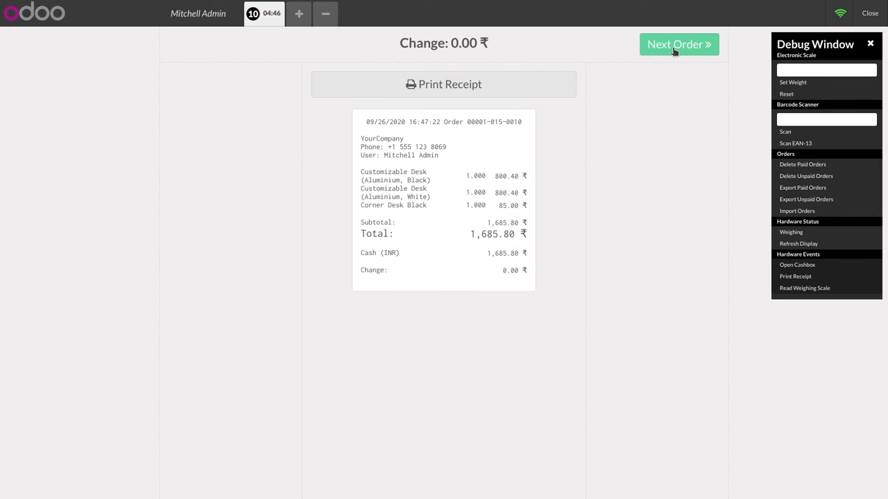
click(674, 51)
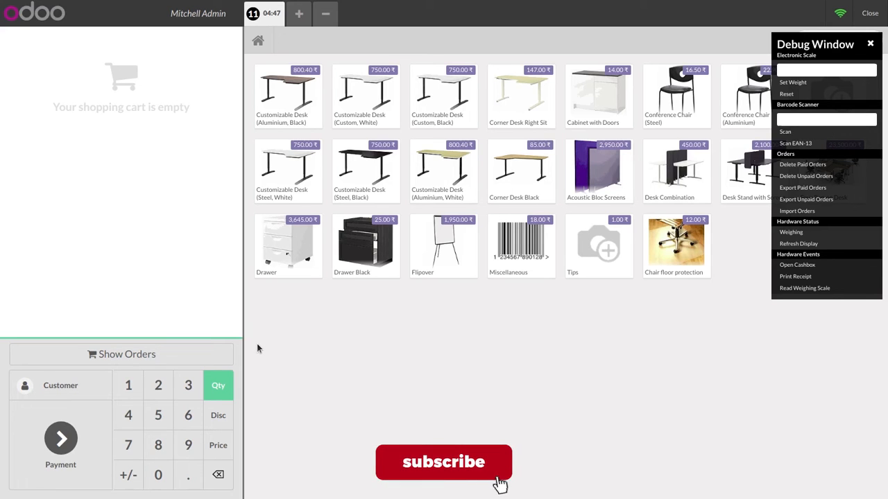
Show the previous orders list, now including Deco Addict's 1685.8 order.
click(169, 362)
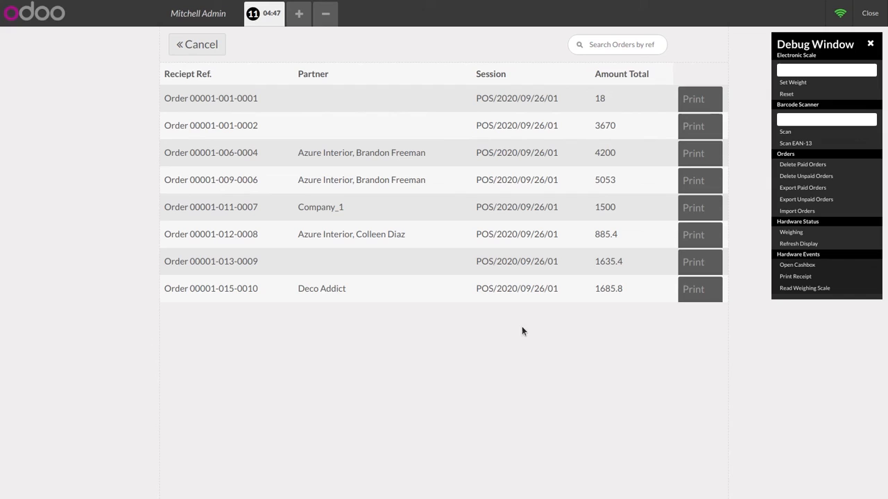
Print Deco Addict's order receipt to PDF and view the downloaded file.
click(695, 295)
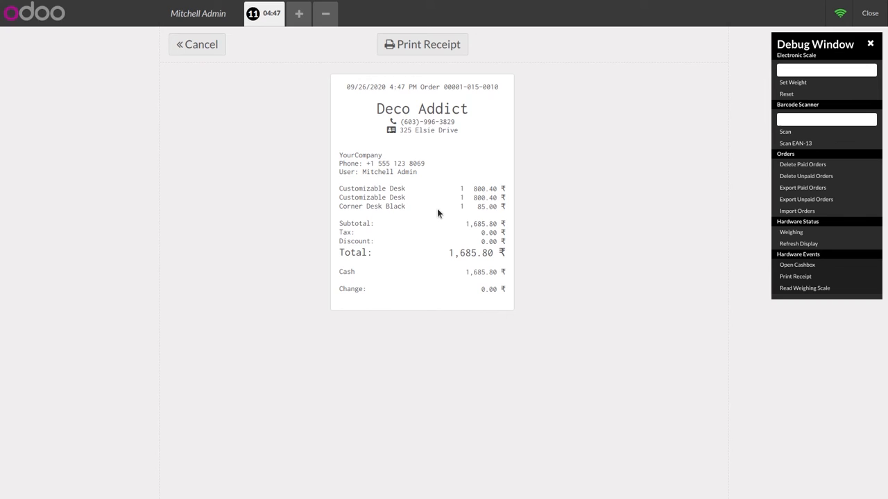
click(416, 44)
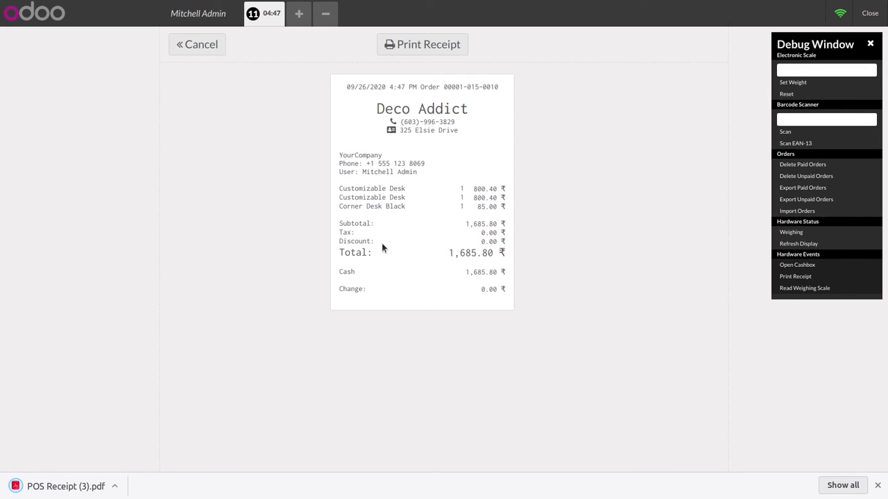
click(114, 486)
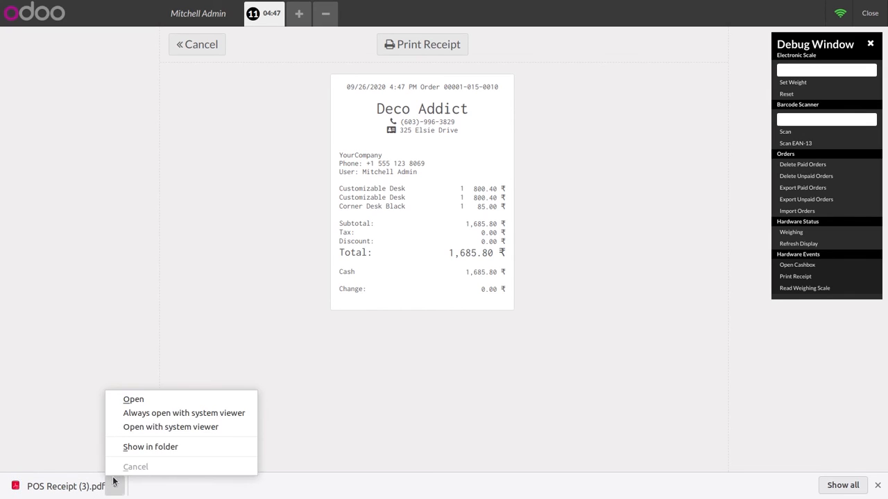
click(186, 400)
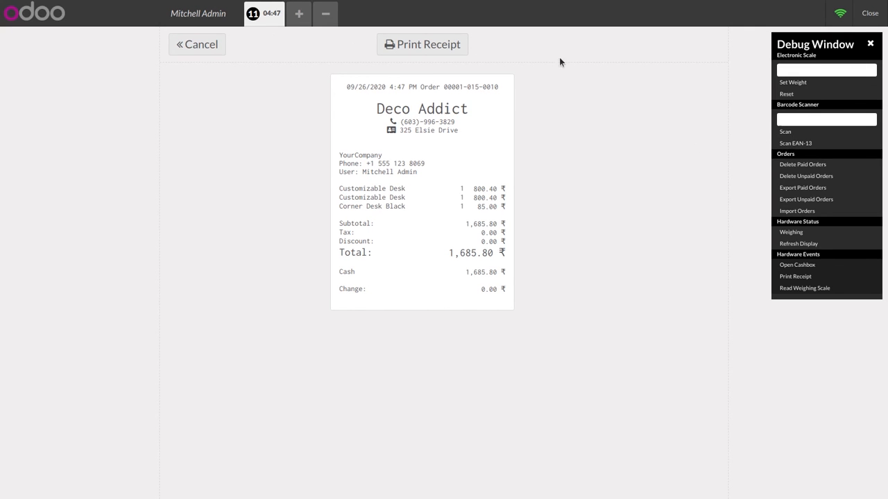
Cancel the receipt and show the orders list with Deco Addict's order again.
click(194, 46)
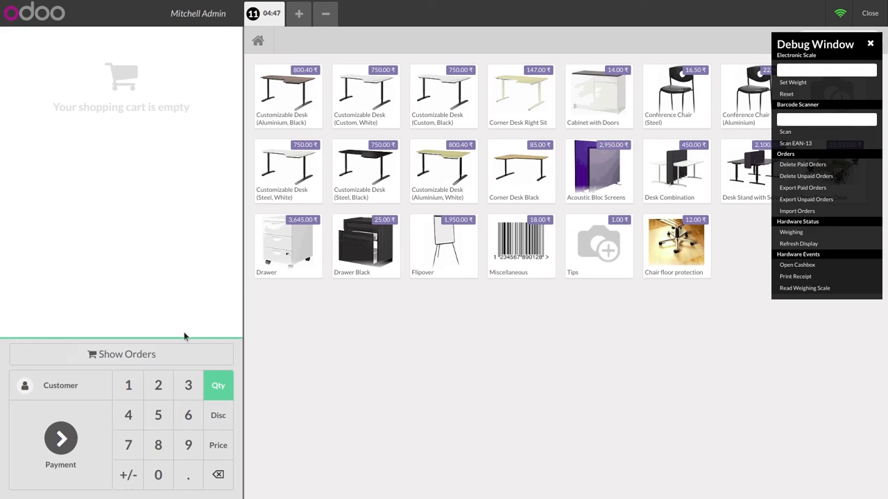
click(163, 357)
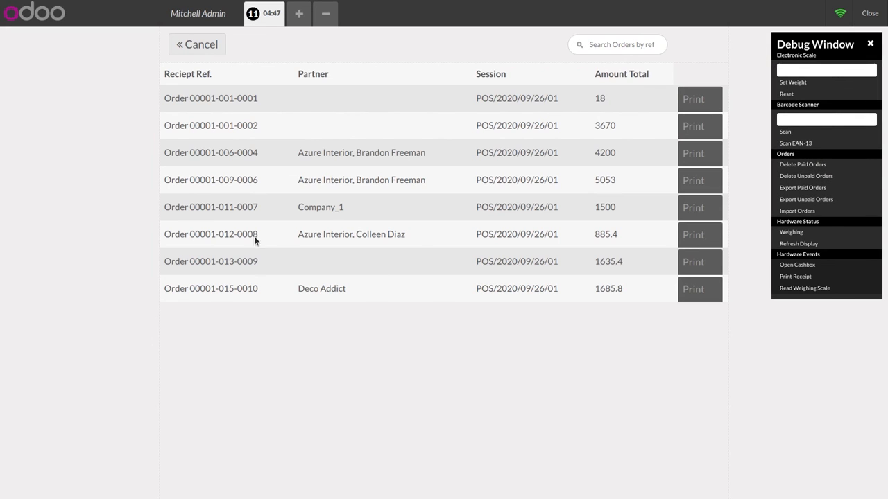